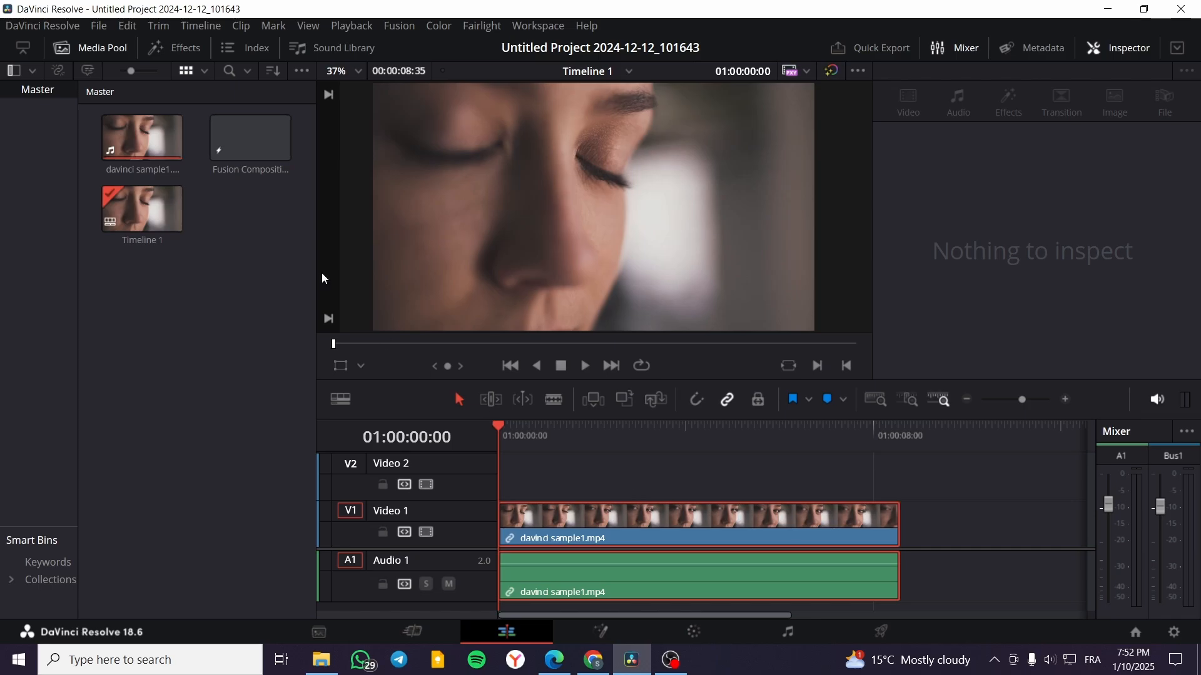
left_click(283, 219)
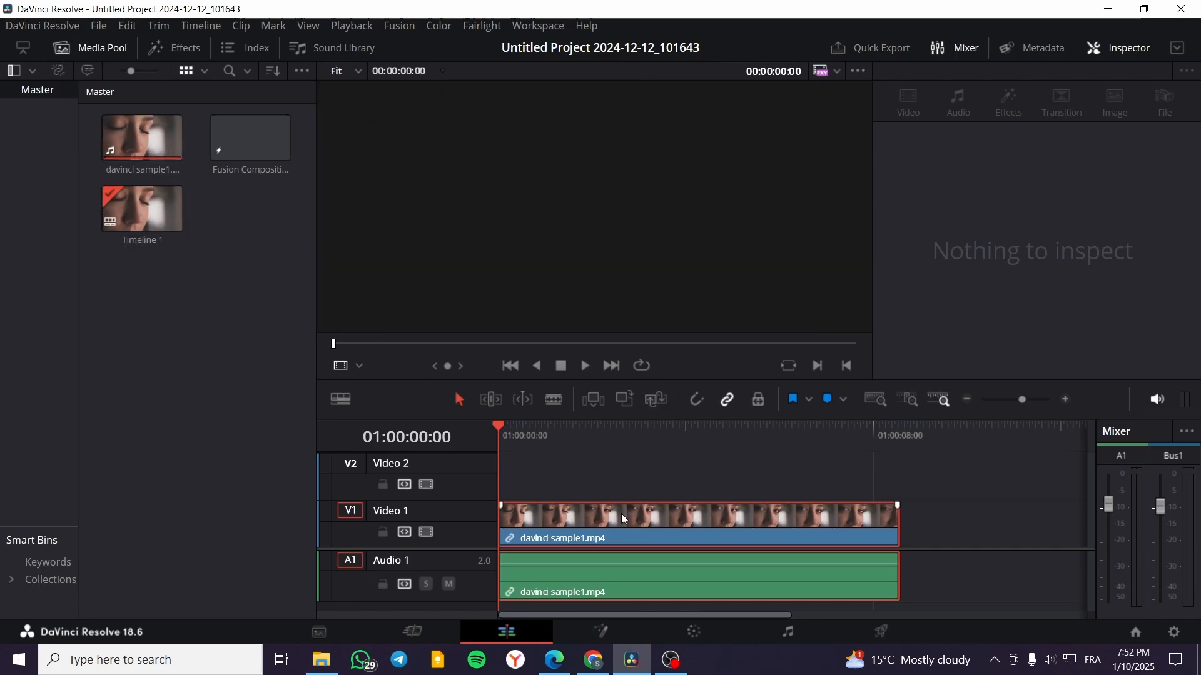
left_click(152, 145)
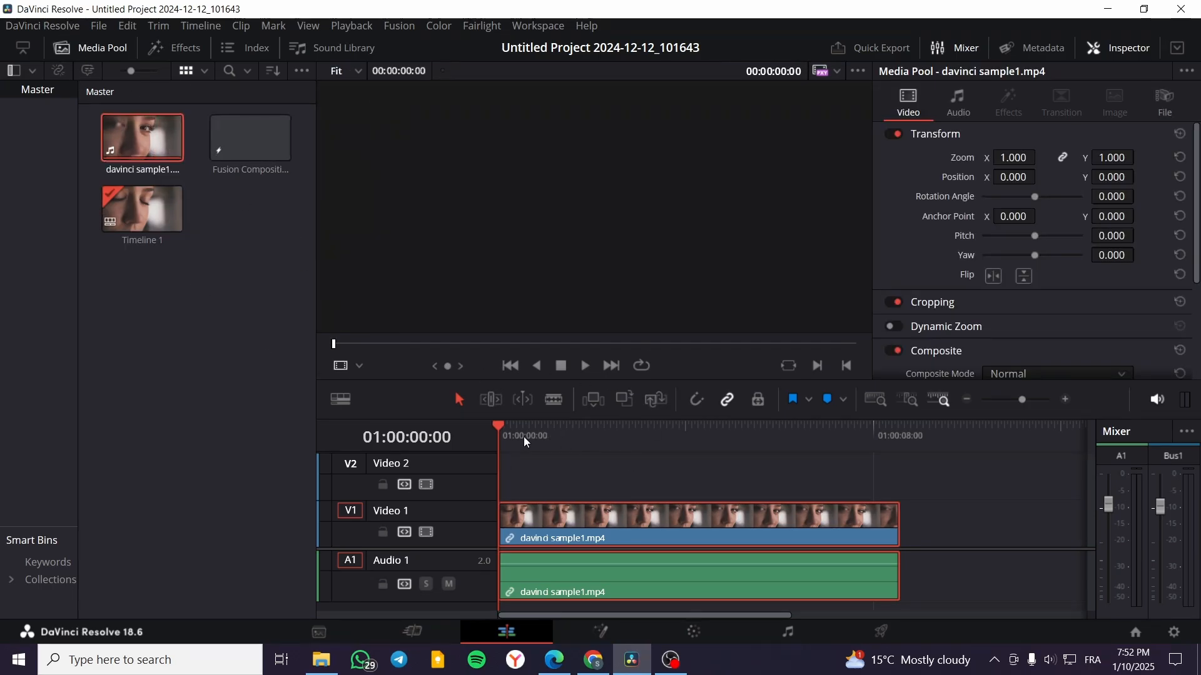
left_click_drag(513, 427, 494, 432)
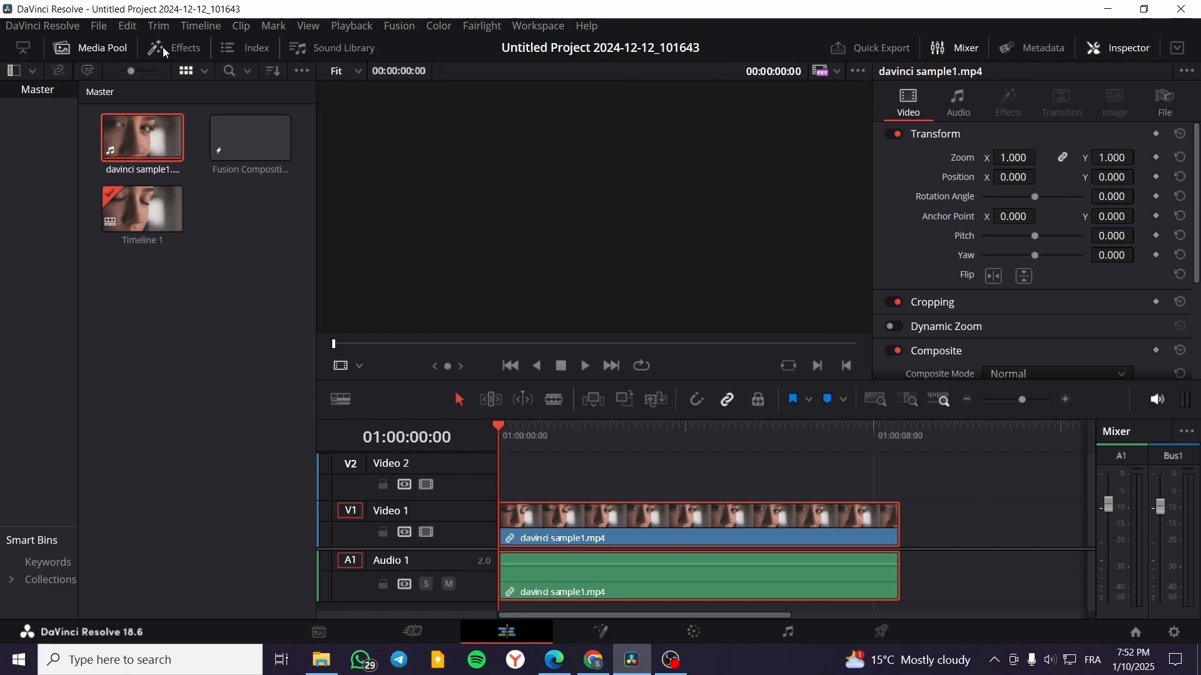
- Search the effects for "transform" and apply the Resolve FX Transform effect to the video clip on Video 1
left_click(186, 49)
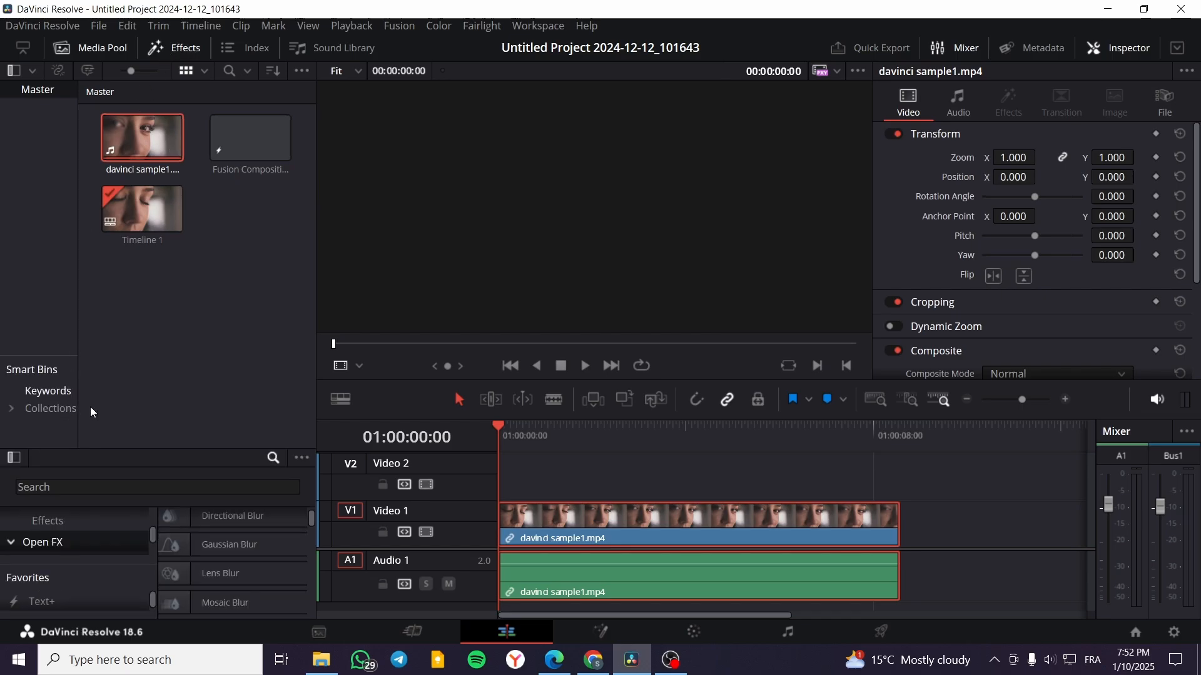
left_click(63, 489)
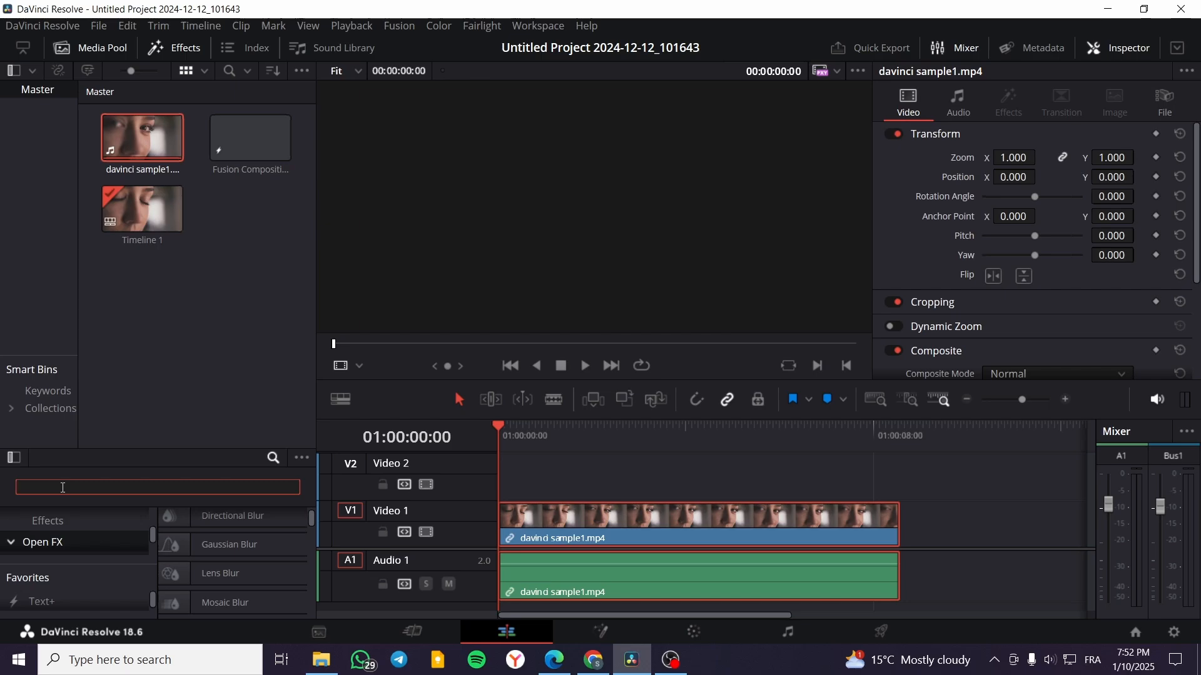
type("trans")
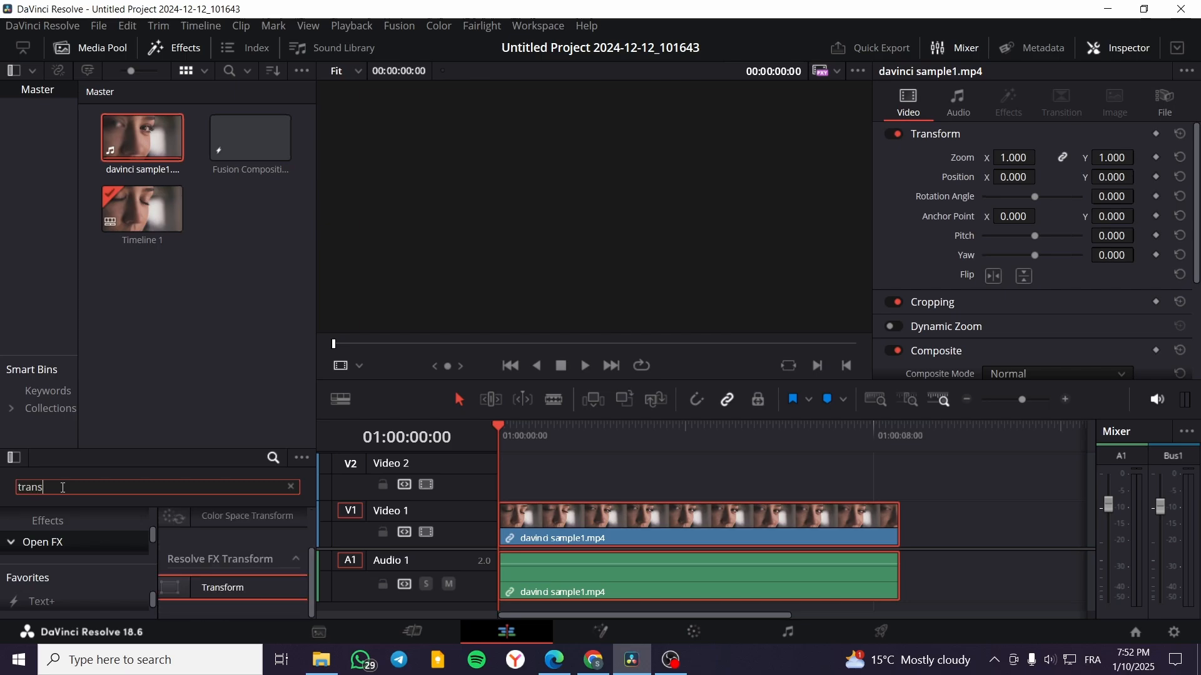
type("form")
left_click_drag(172, 450, 163, 272)
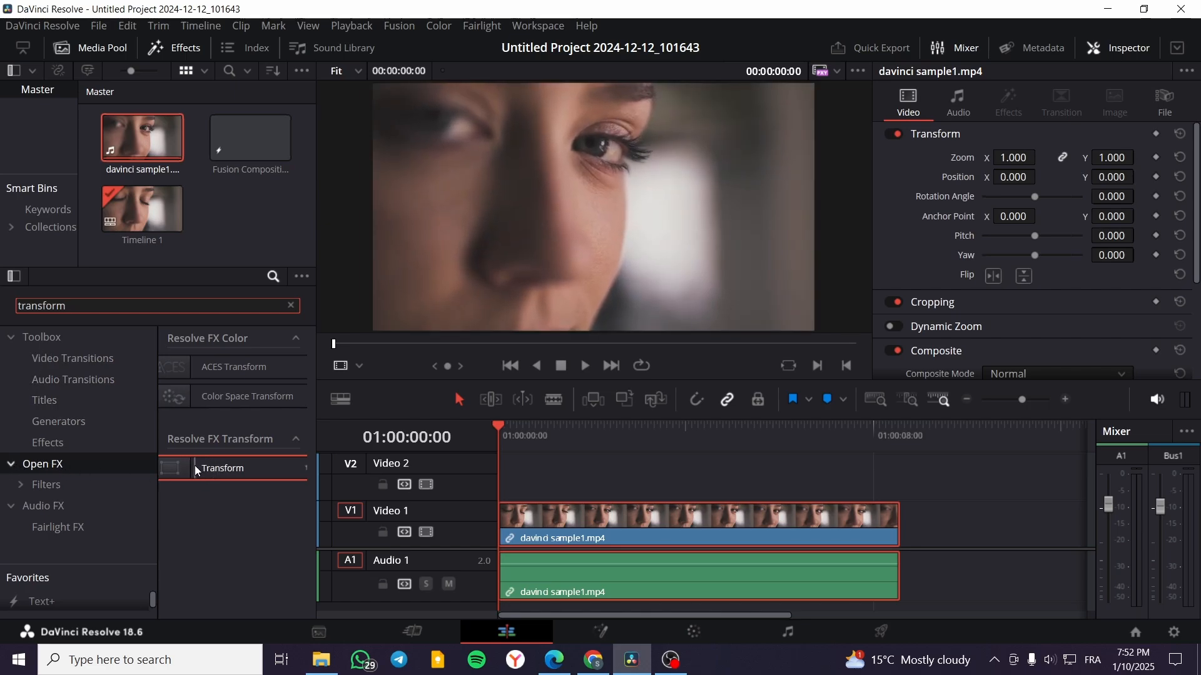
left_click_drag(201, 469, 536, 529)
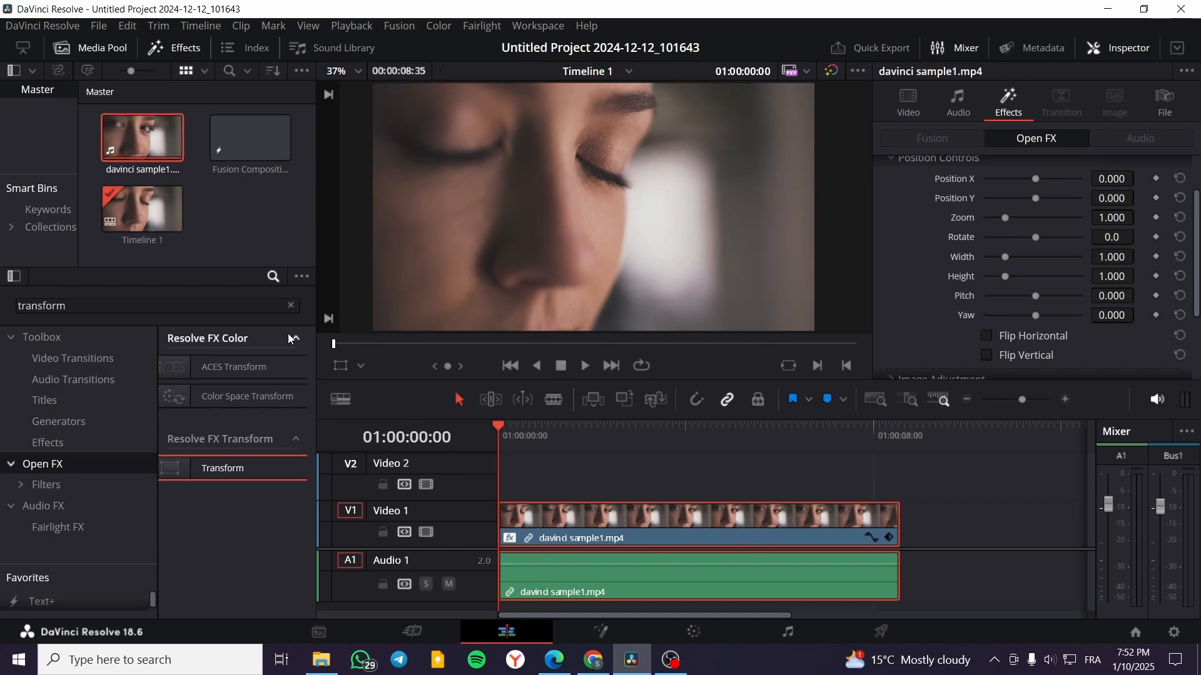
left_click_drag(229, 269, 219, 460)
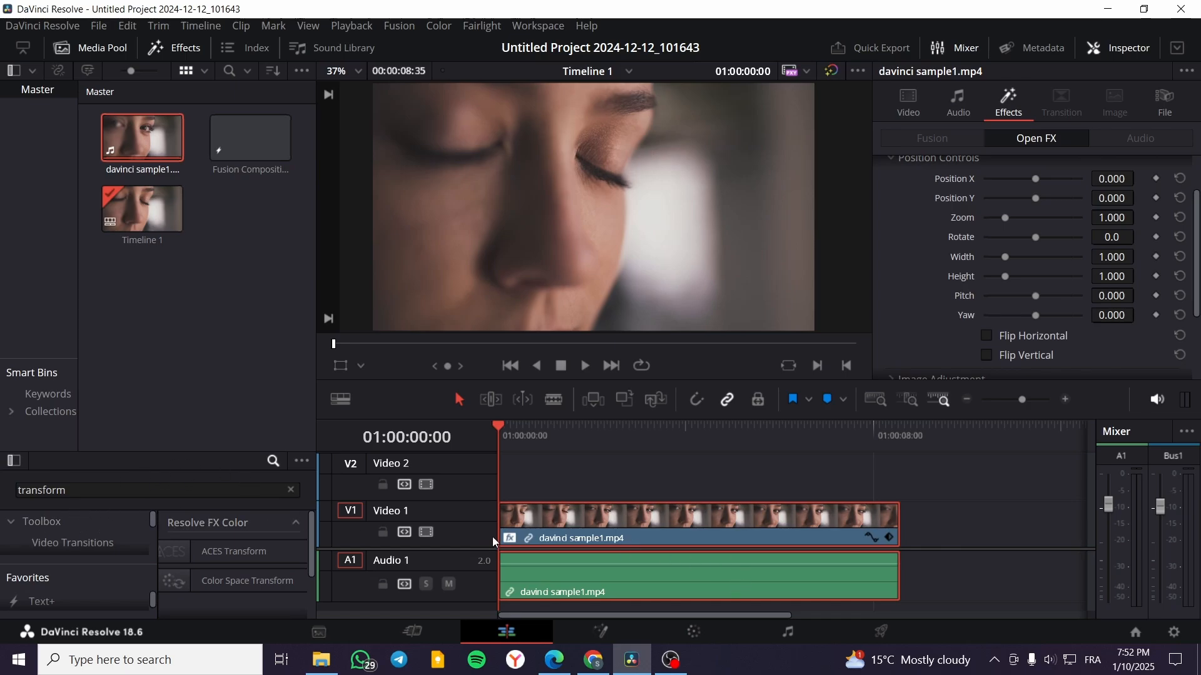
- Bring up the clip's Transform effect settings and toggle the effect off and on again
left_click(910, 99)
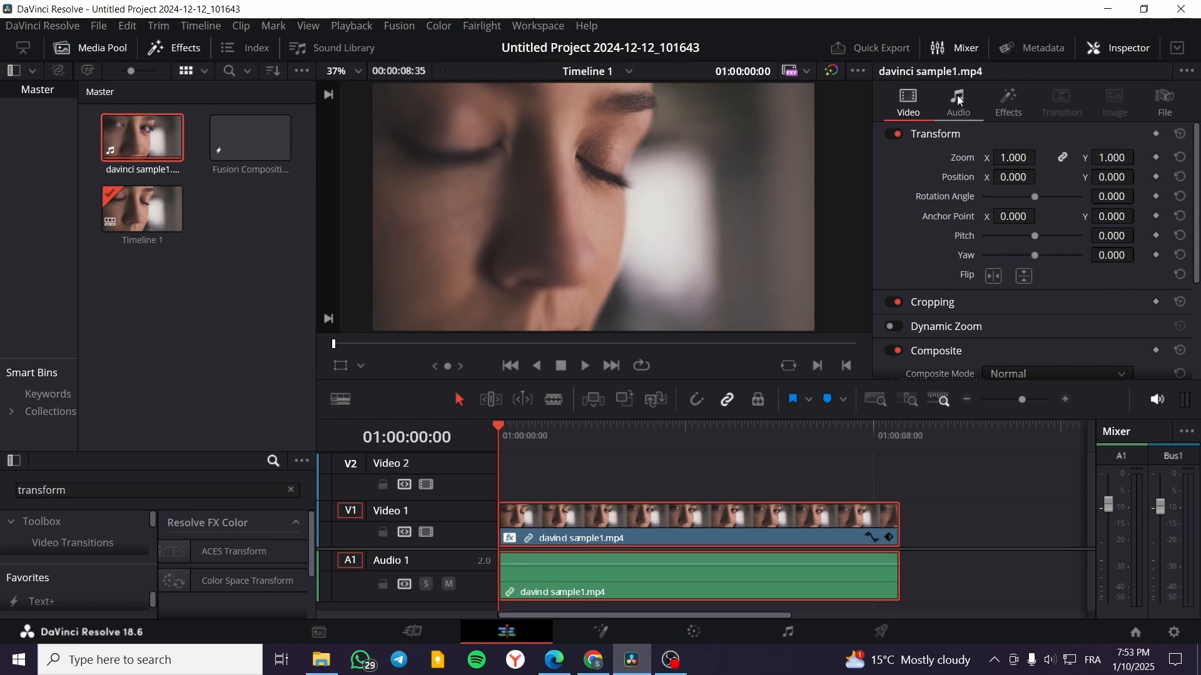
left_click(1115, 49)
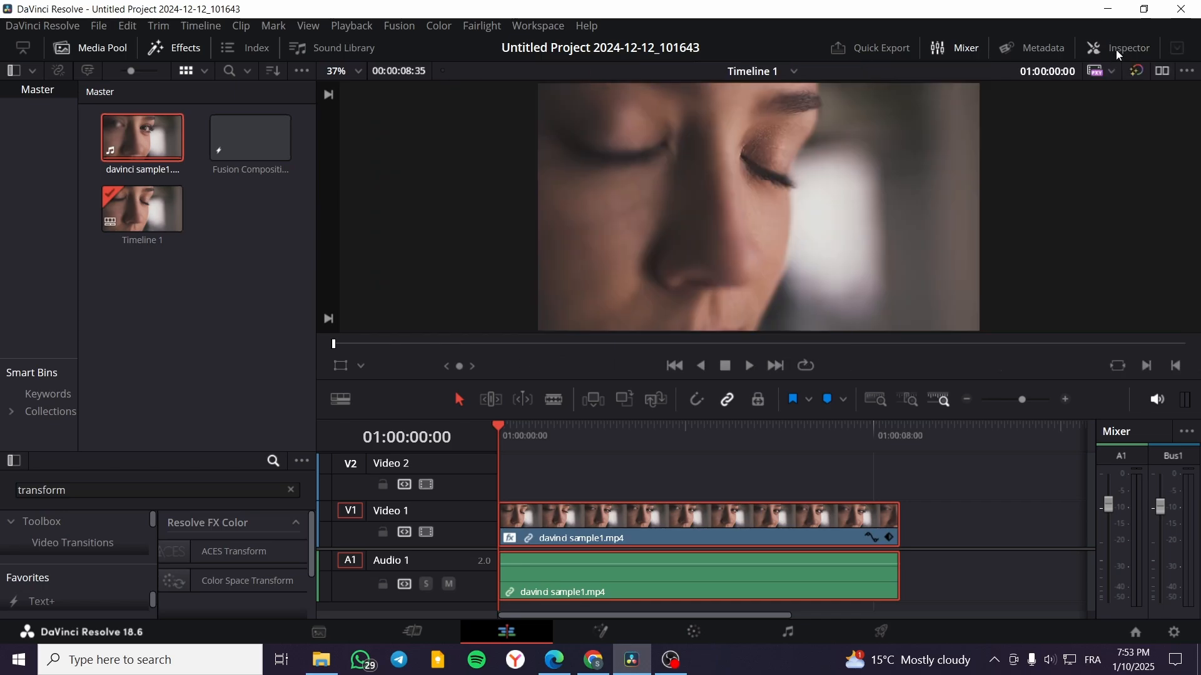
left_click(1129, 50)
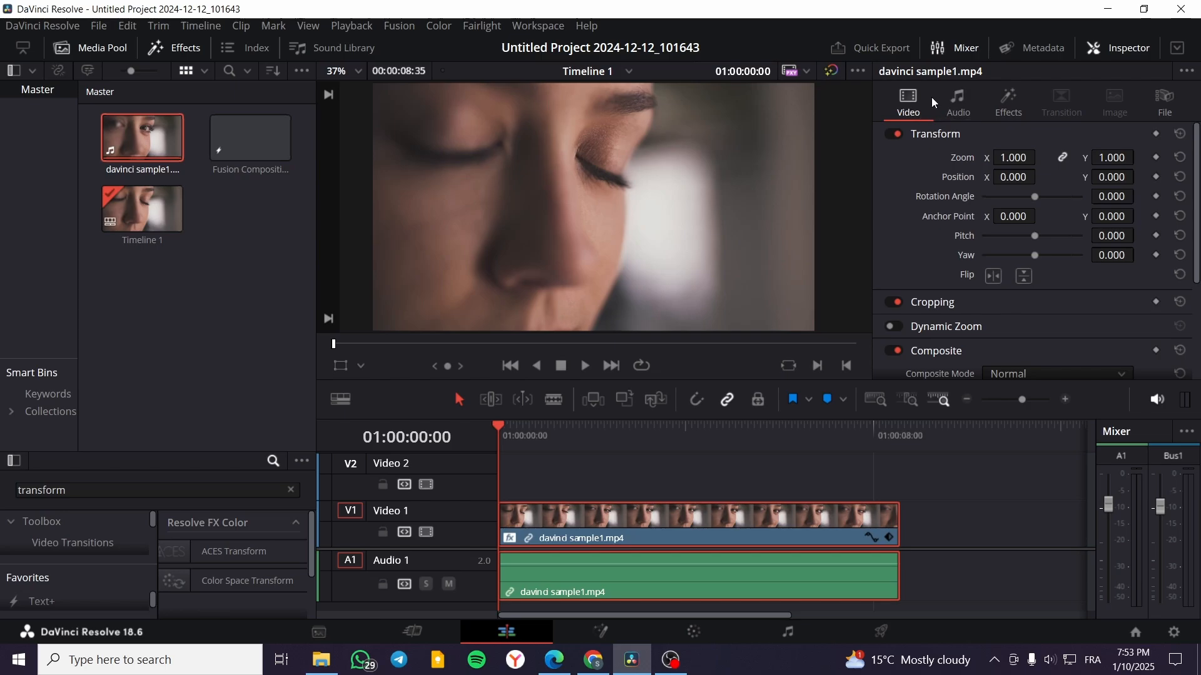
left_click(1015, 97)
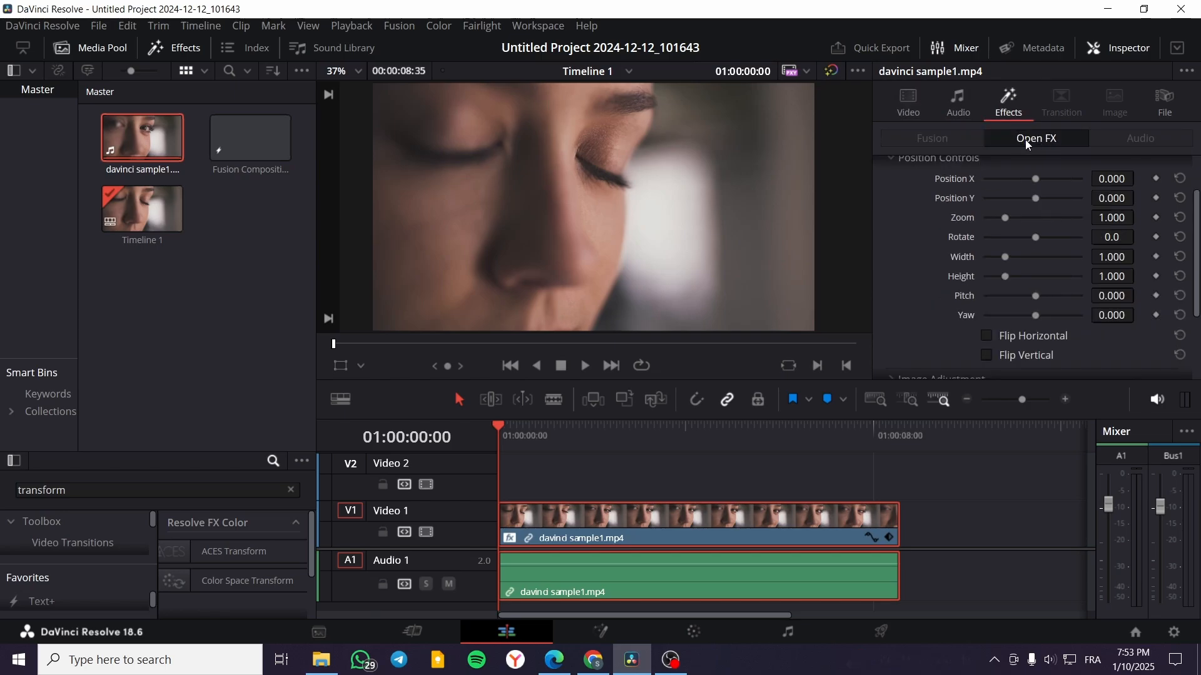
scroll(1030, 235, "up", 1)
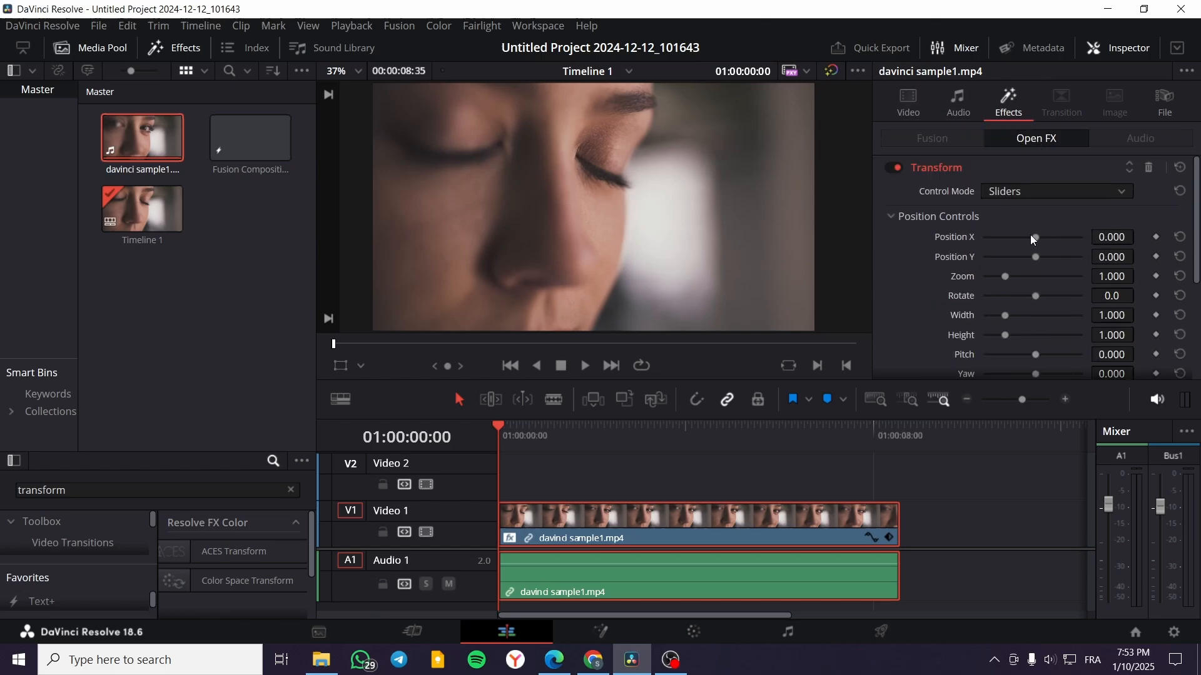
left_click(901, 167)
left_click(893, 168)
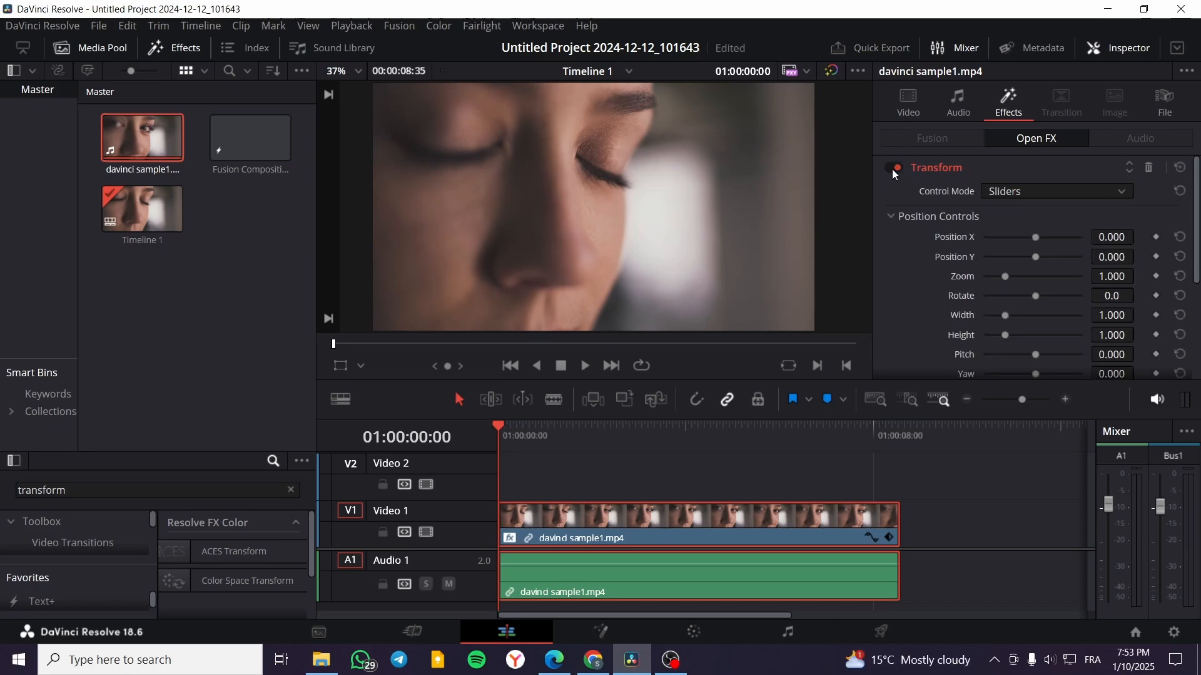
- Set the Transform effect's Edge Behaviour to Wrap-Around in its advanced options
scroll(1082, 197, "down", 1)
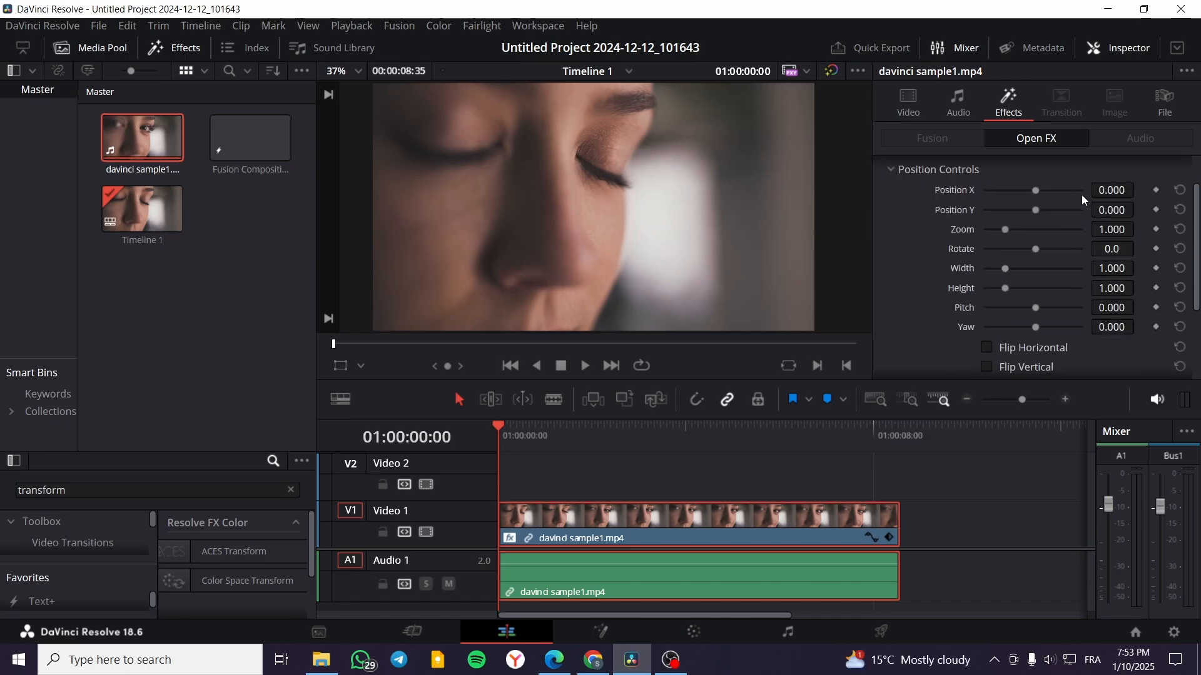
scroll(1084, 198, "down", 2)
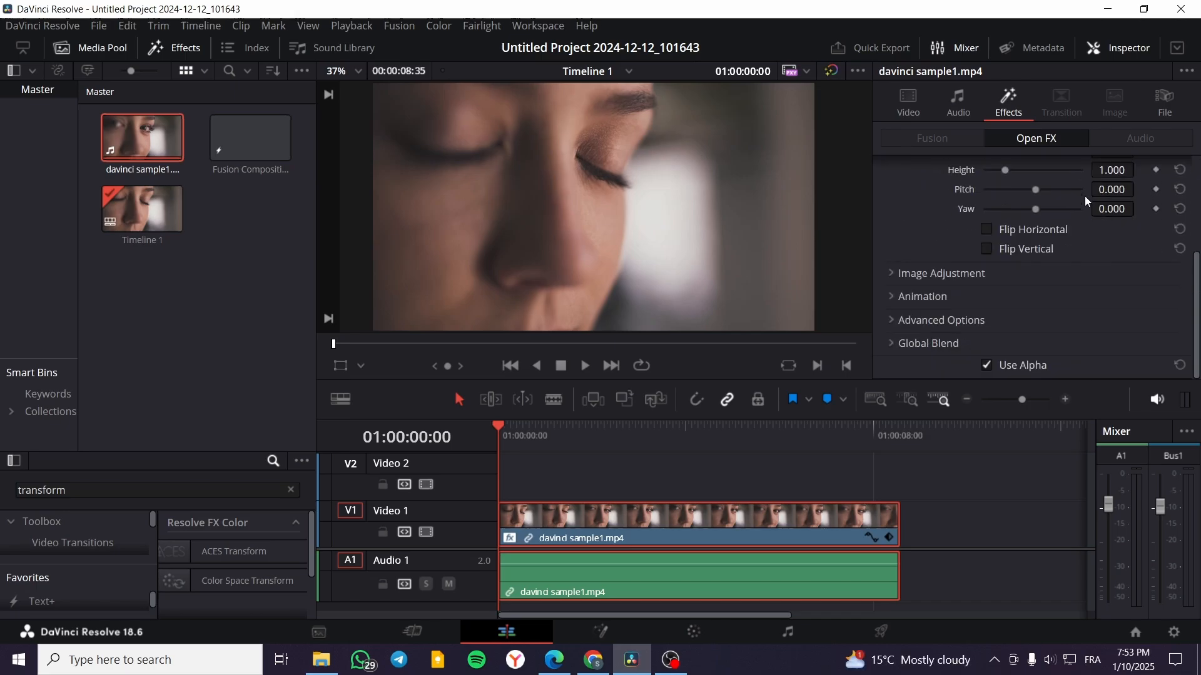
left_click(890, 319)
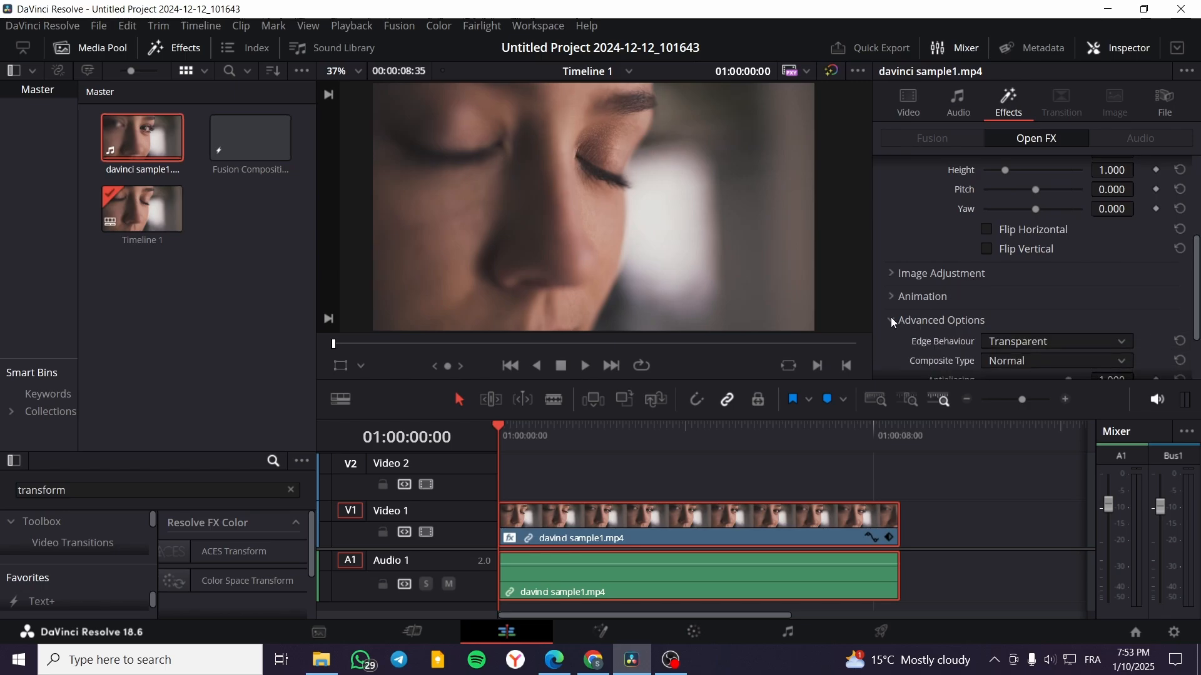
scroll(966, 306, "down", 1)
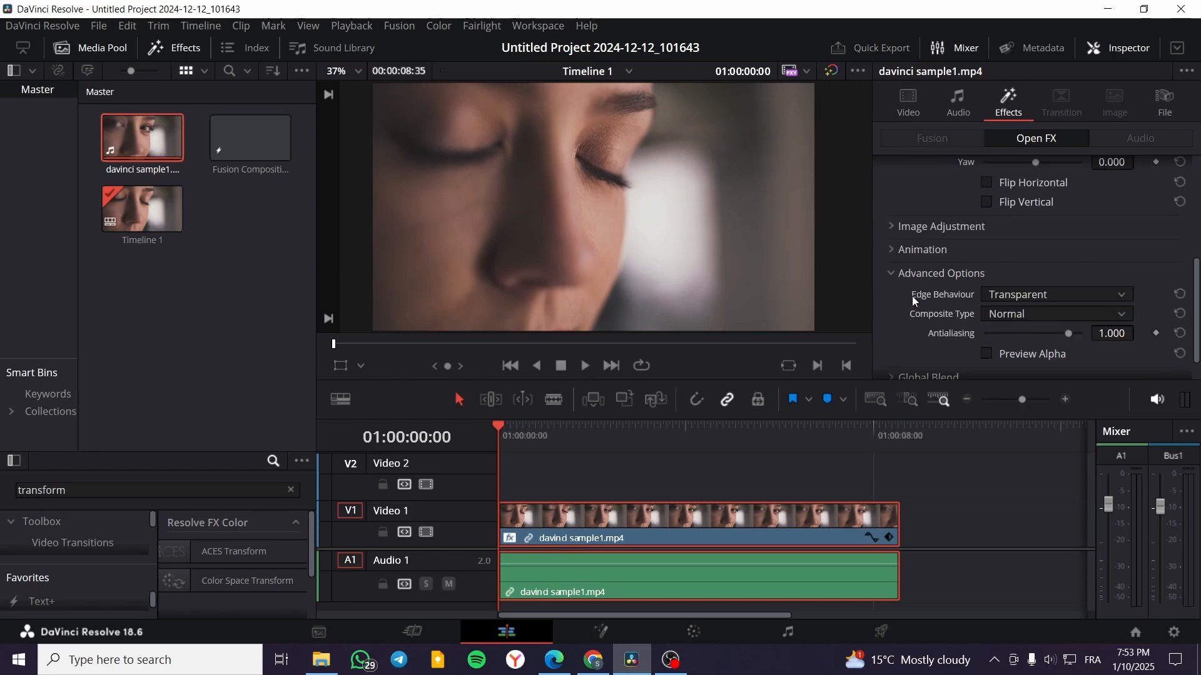
left_click(1044, 296)
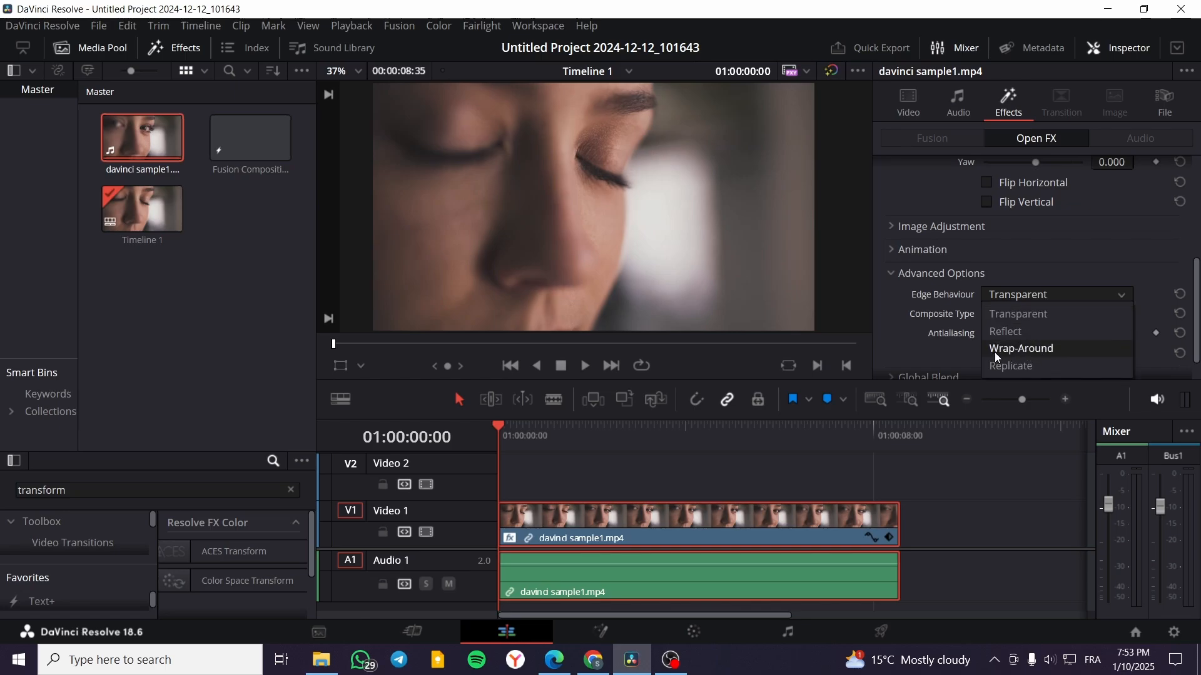
left_click(1060, 350)
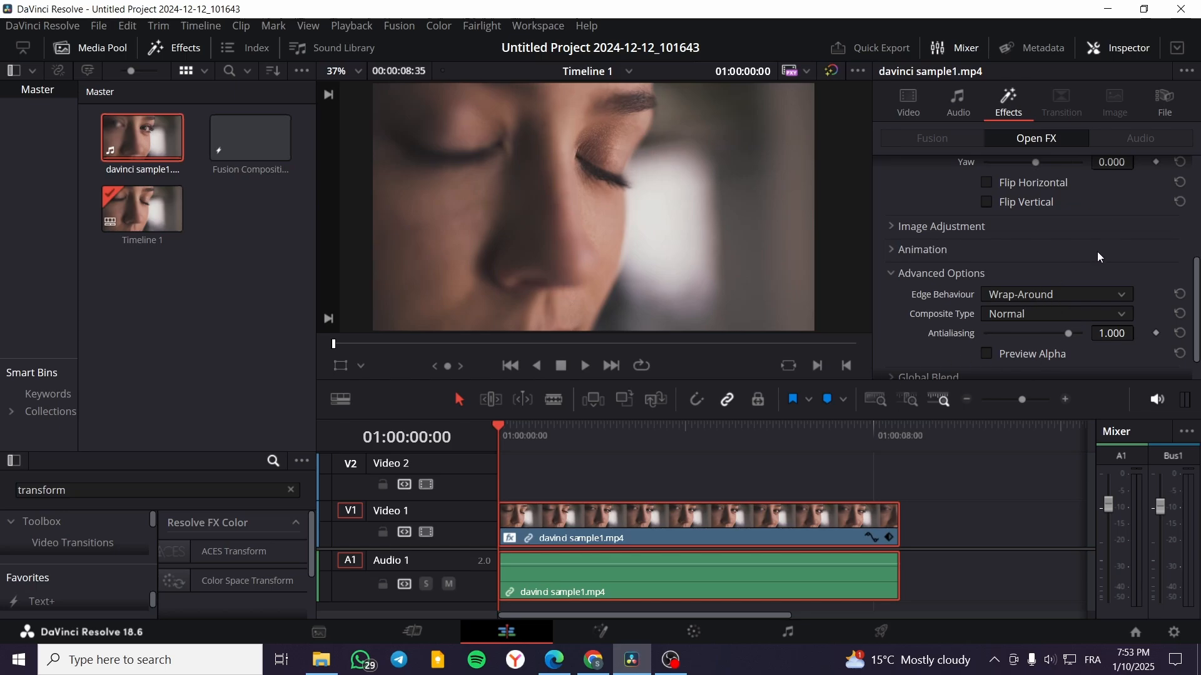
- Add a keyframe for the Transform effect's Zoom at 1.000 at timecode 01:00:02:46
scroll(1097, 251, "up", 5)
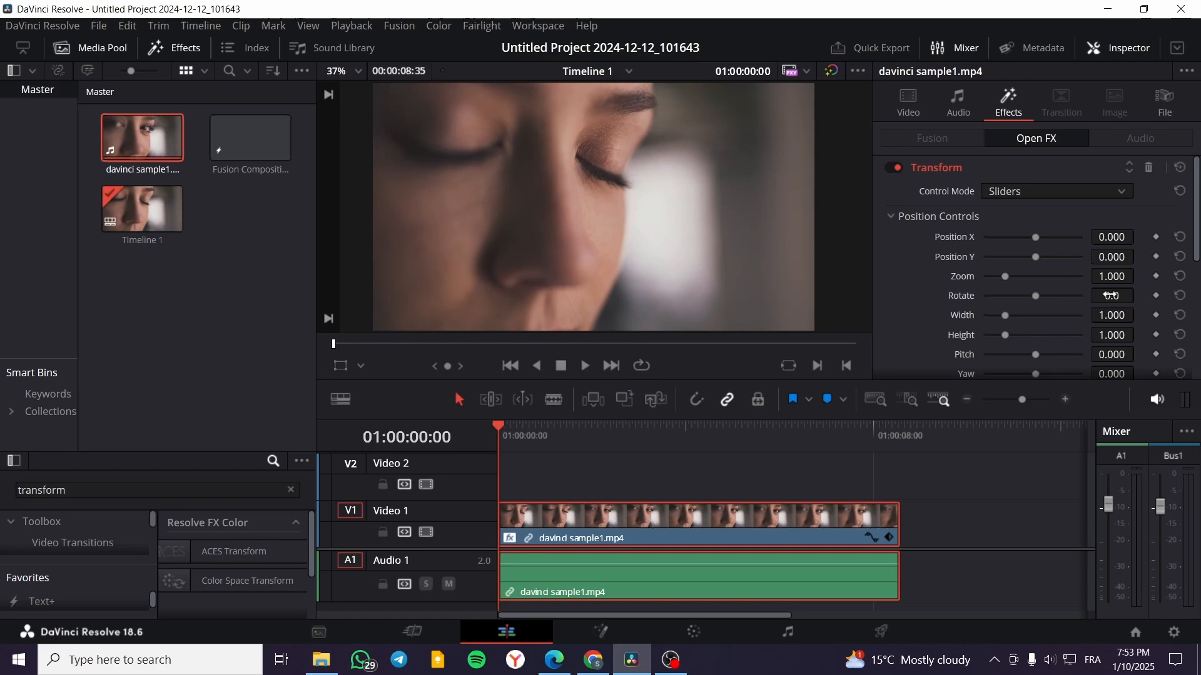
scroll(1119, 291, "down", 1)
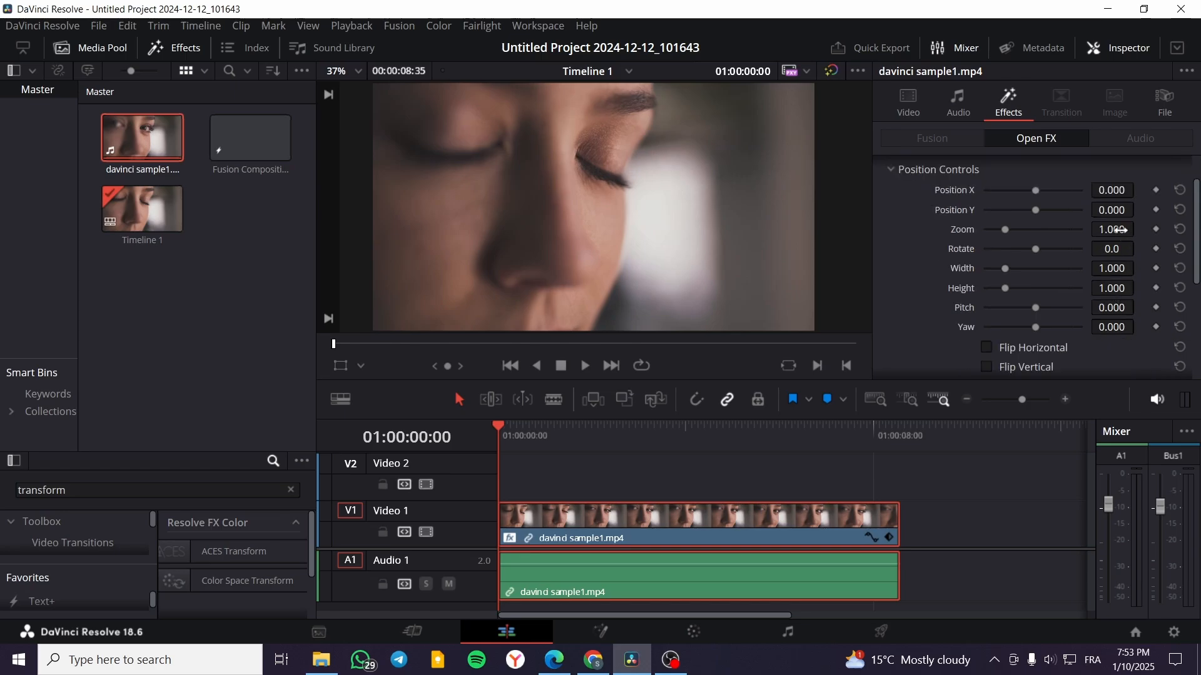
mouse_move(1111, 229)
left_mouse_down()
mouse_move(855, 230)
mouse_move(1112, 230)
left_mouse_up()
key("ctrl+s")
left_click_drag(500, 426, 628, 437)
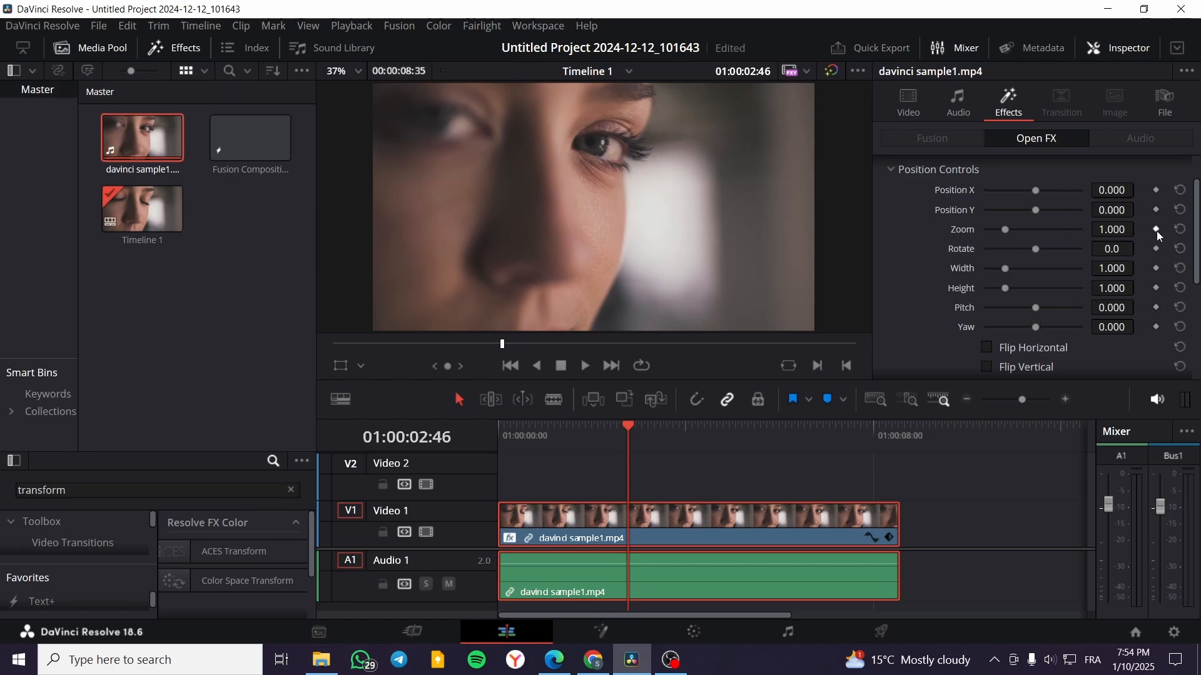
left_click(1156, 229)
- Reduce the effect's Zoom to 0.341 at 01:00:05:35 and hold that value with a keyframe at 01:00:07:27
left_click_drag(631, 426, 760, 422)
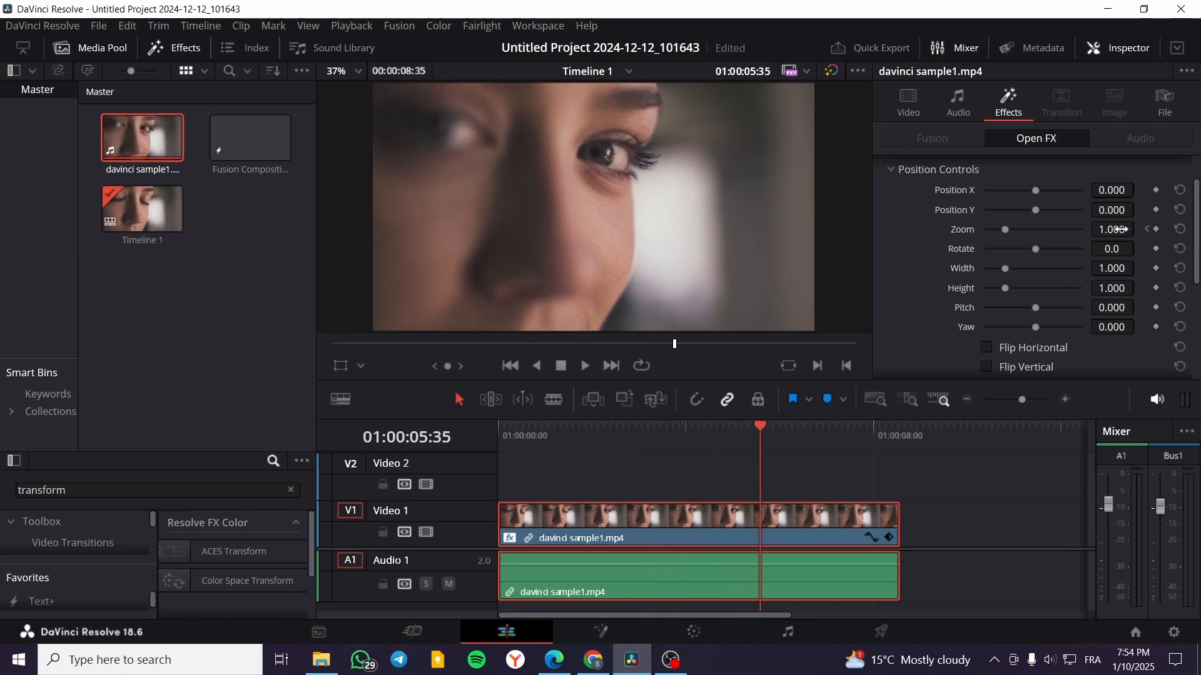
left_click_drag(1112, 229, 1055, 229)
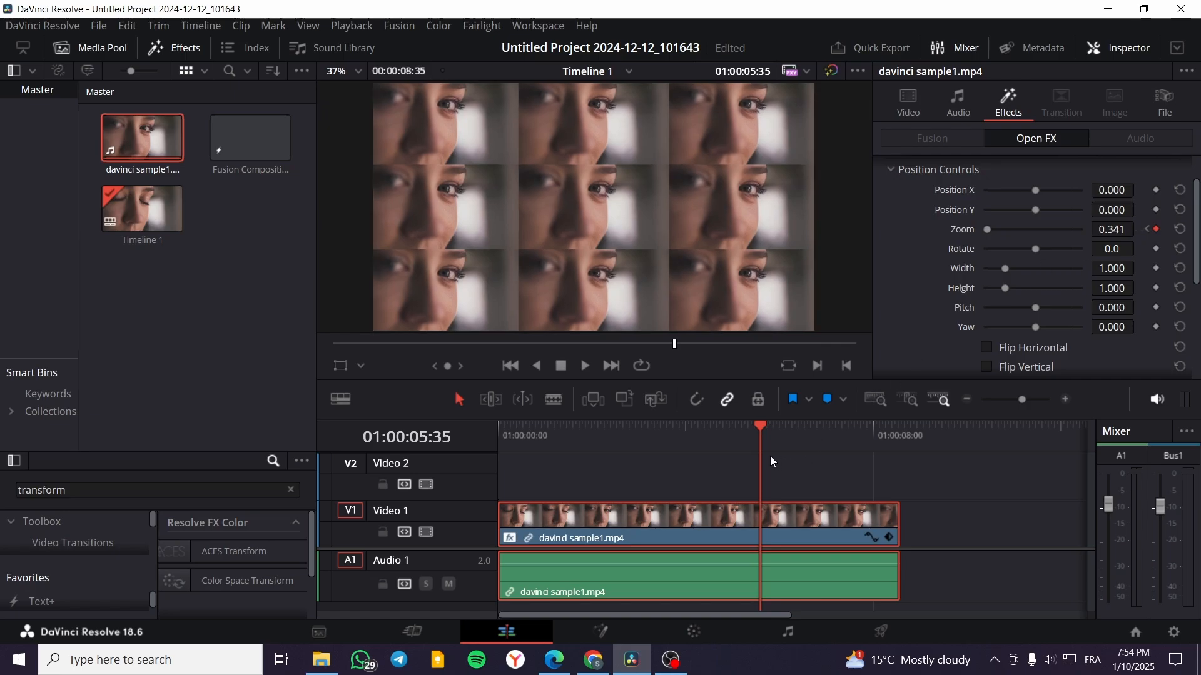
left_click_drag(763, 425, 848, 428)
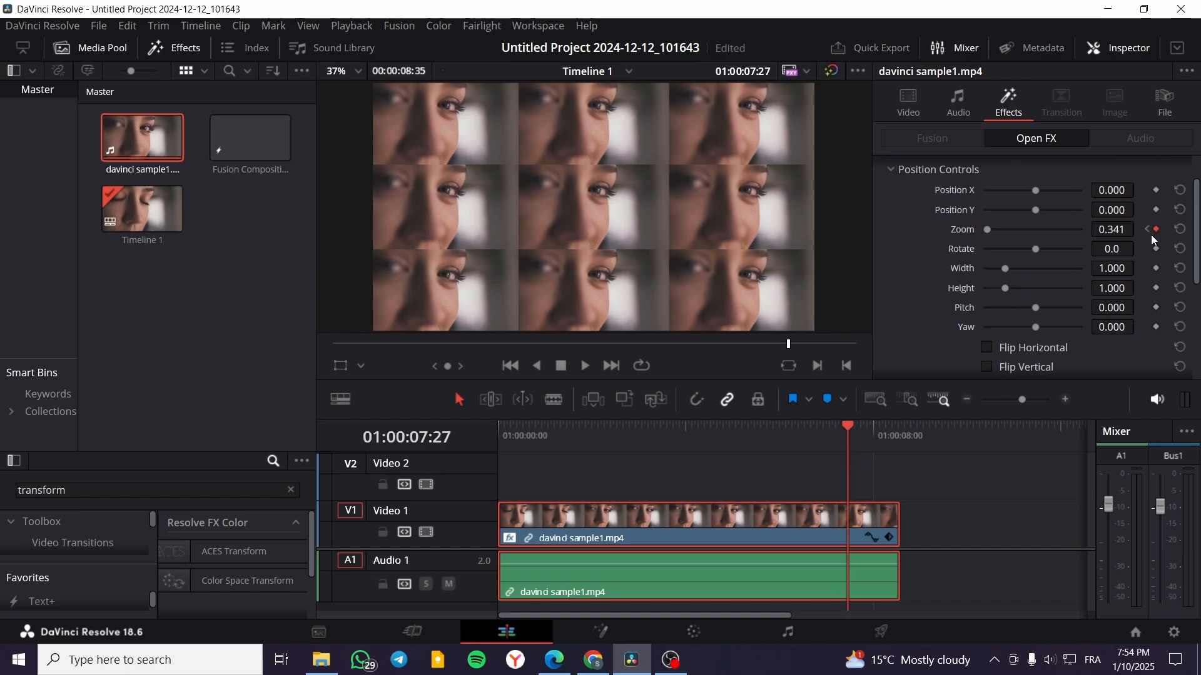
- Set the Transform effect's Zoom back to 1.000 at timecode 01:00:08:32, near the end of the clip
left_click_drag(847, 426, 898, 424)
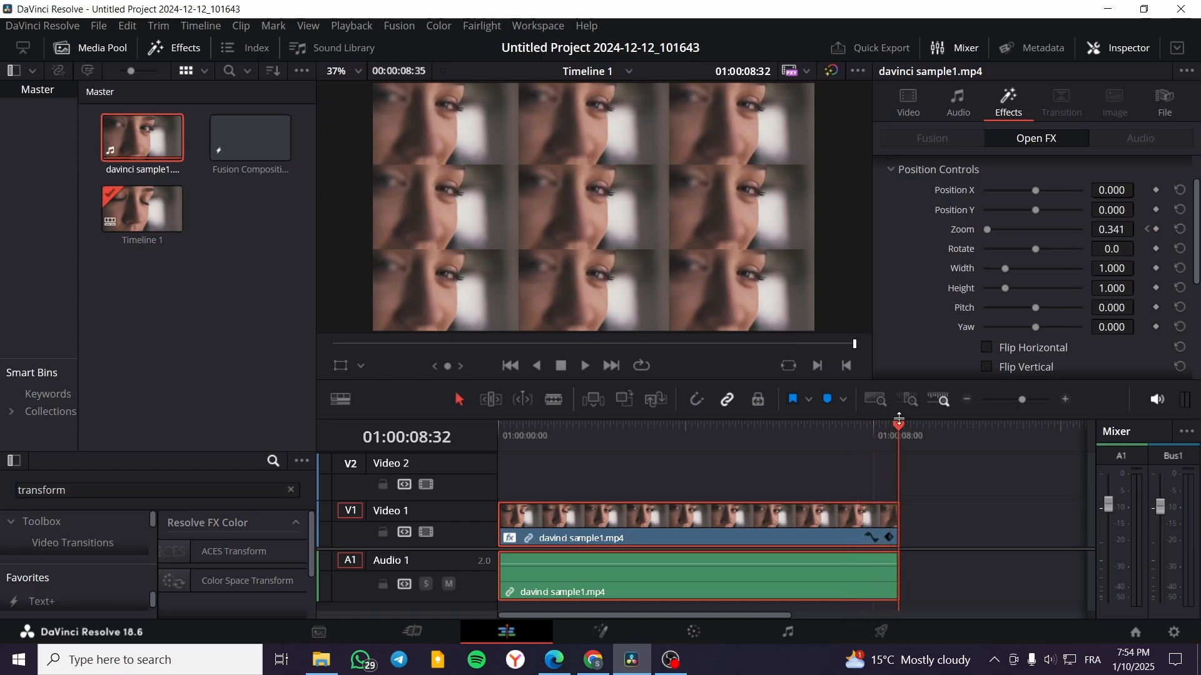
left_click_drag(1122, 232, 1138, 229)
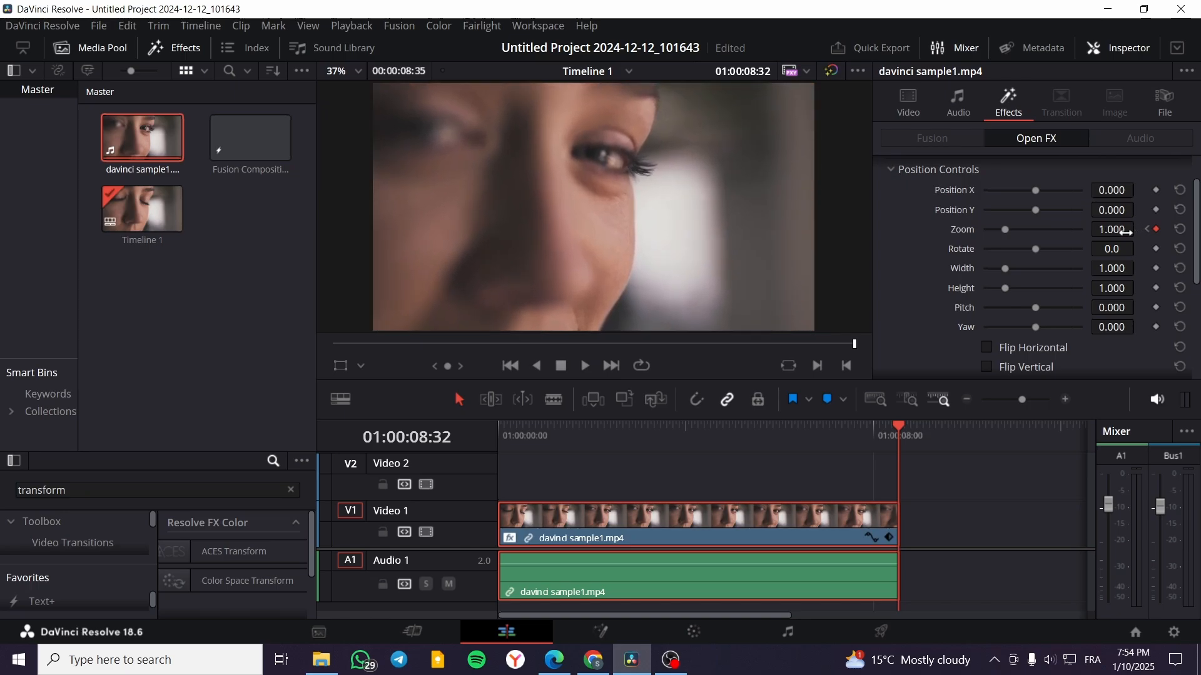
- Play the timeline from the start to review the zoom animation and inspect the frame at 01:00:06:26
left_click_drag(900, 425, 407, 463)
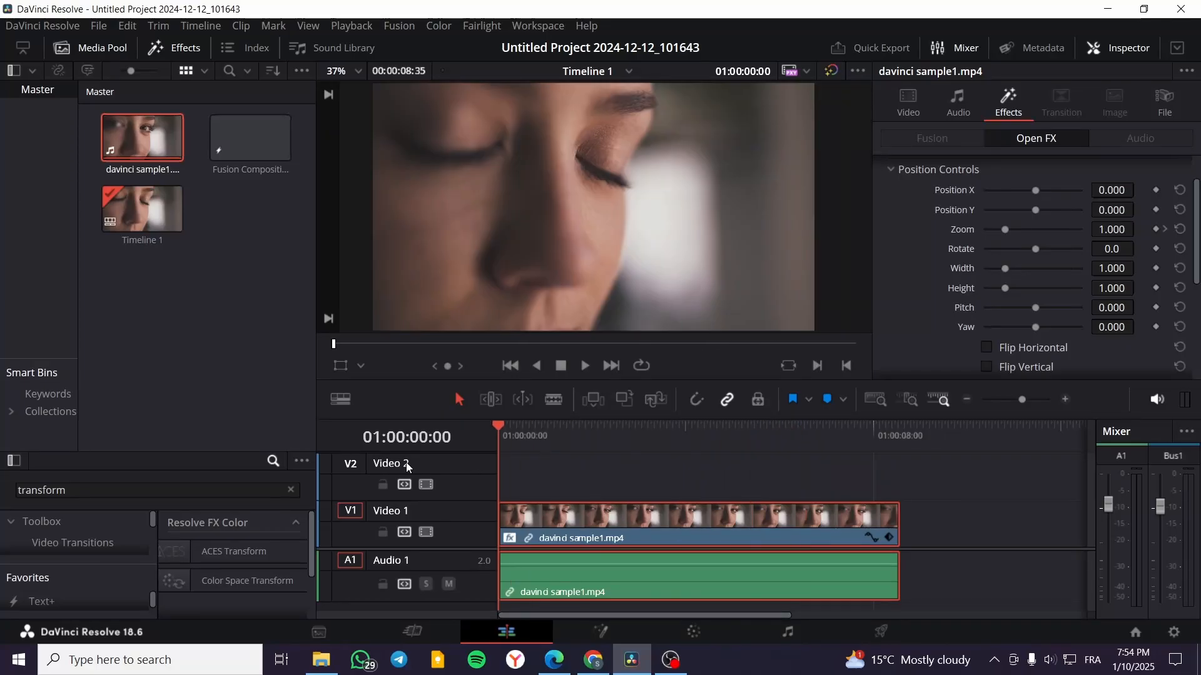
left_click(585, 365)
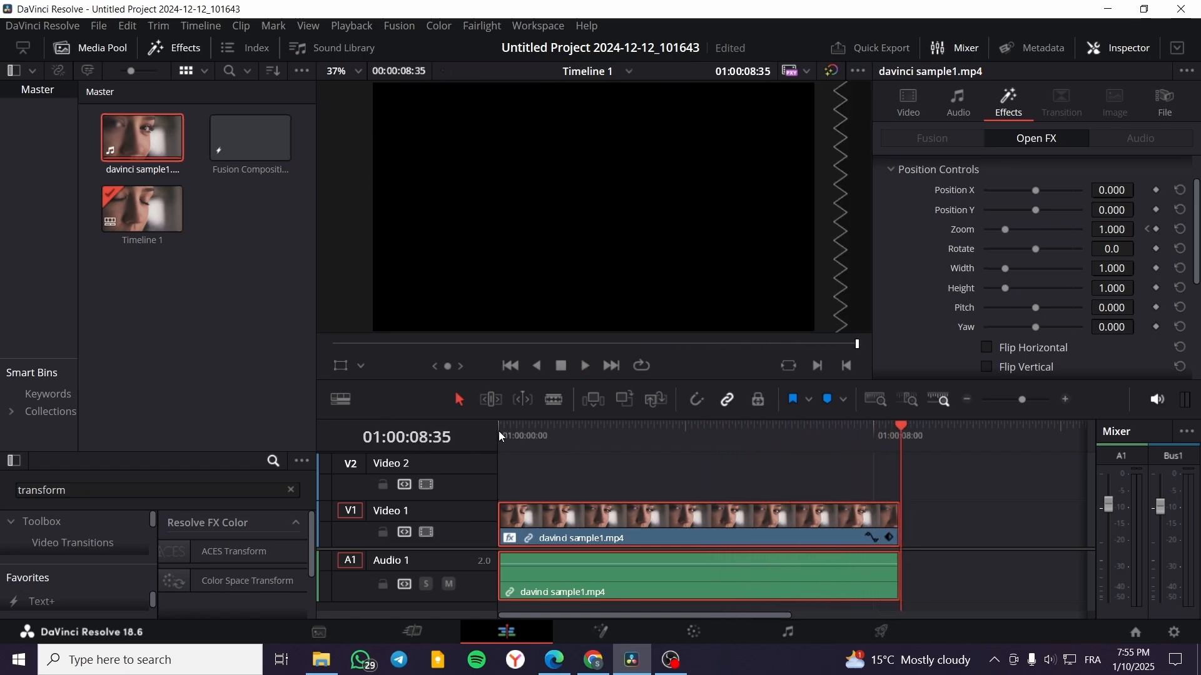
left_click(800, 433)
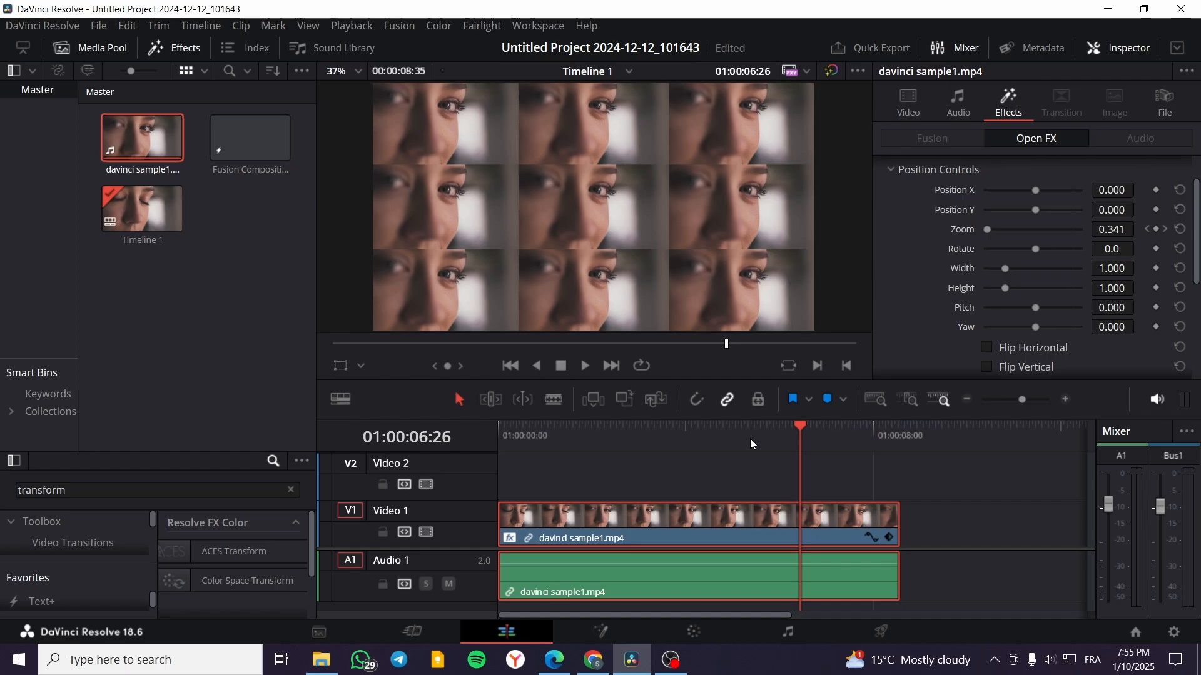